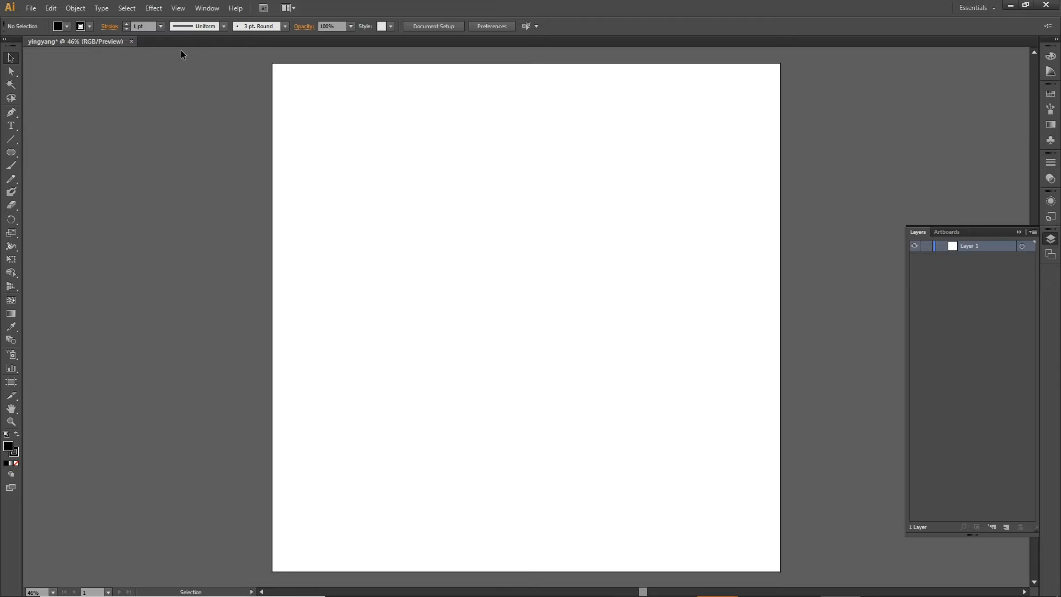
left_click(212, 10)
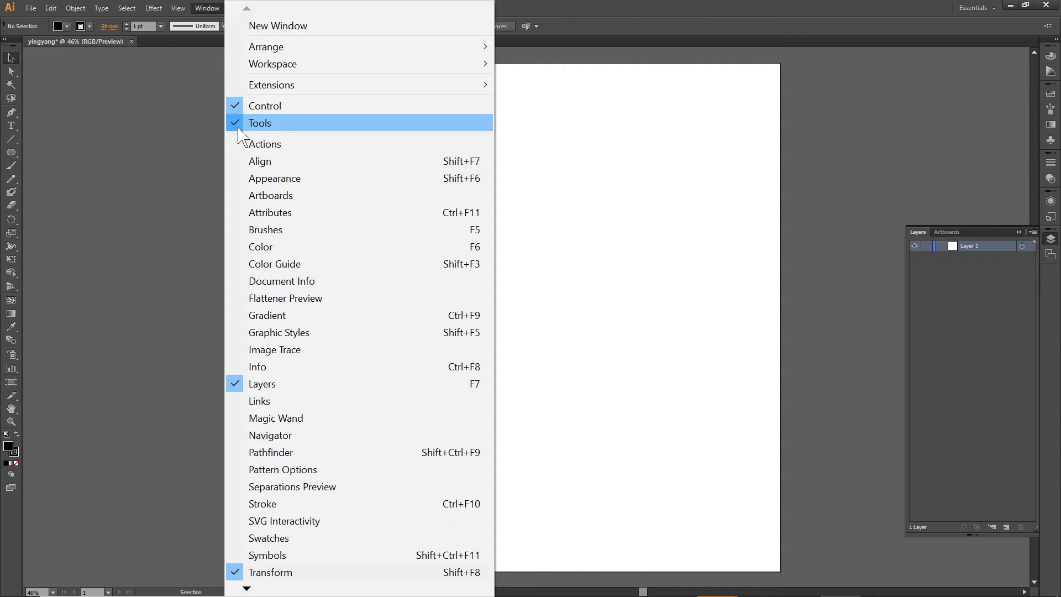
left_click(116, 149)
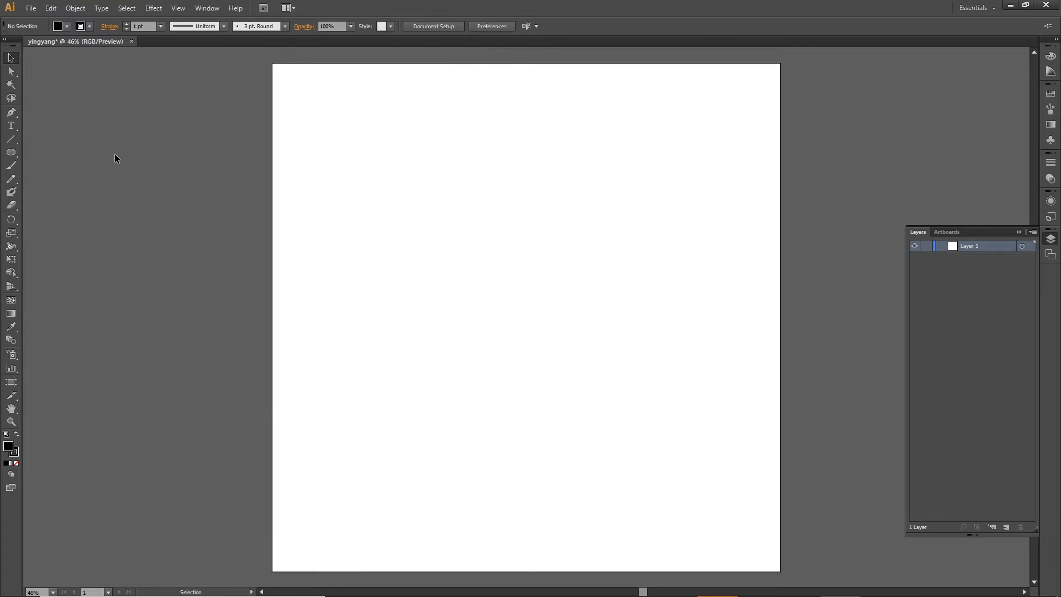
Activate the Ellipse tool for drawing the circles
left_click(13, 156)
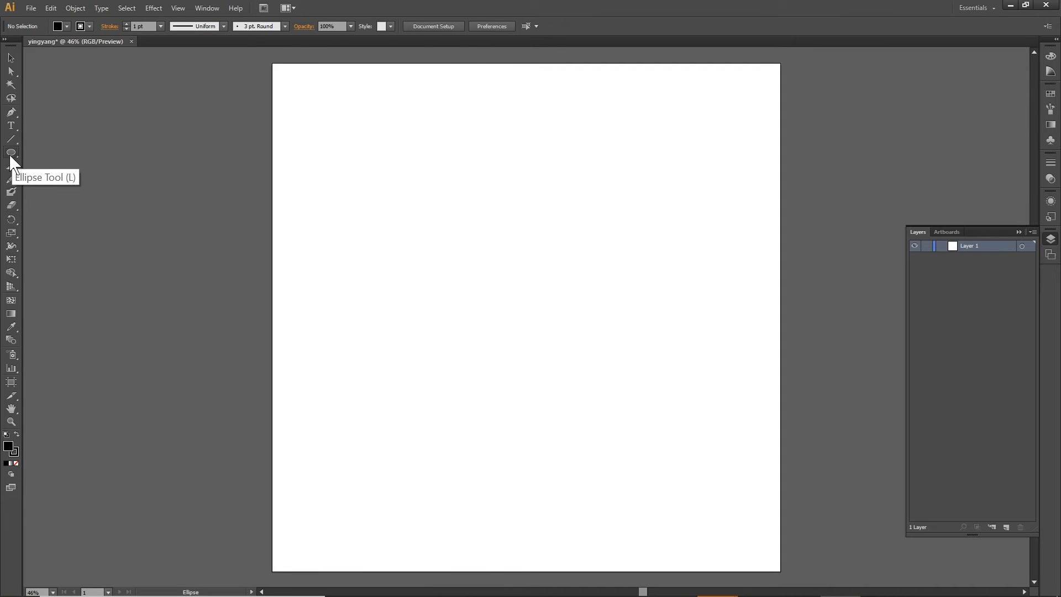
left_click(15, 157)
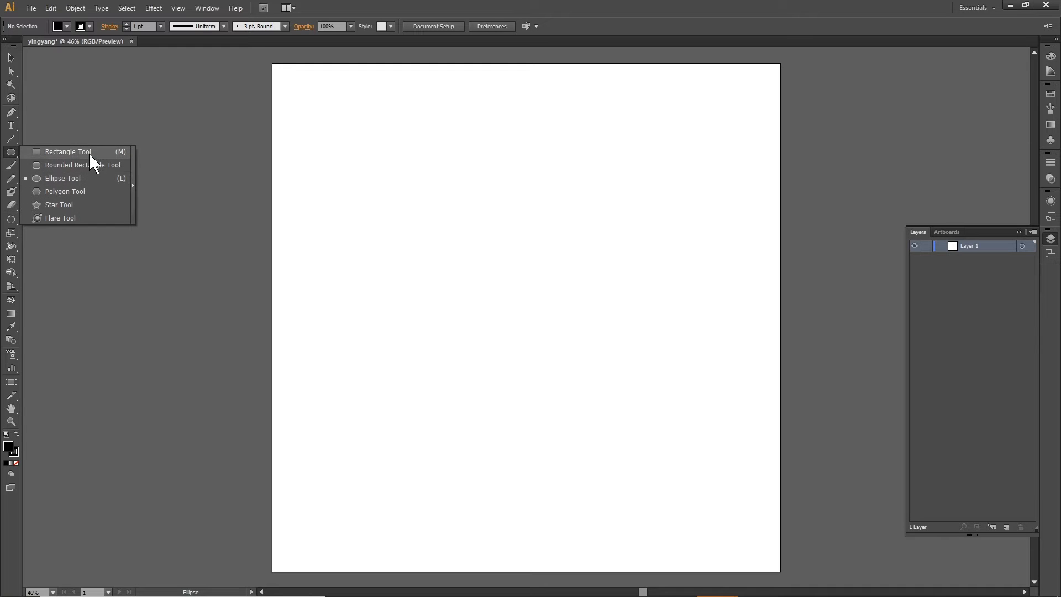
left_click(79, 179)
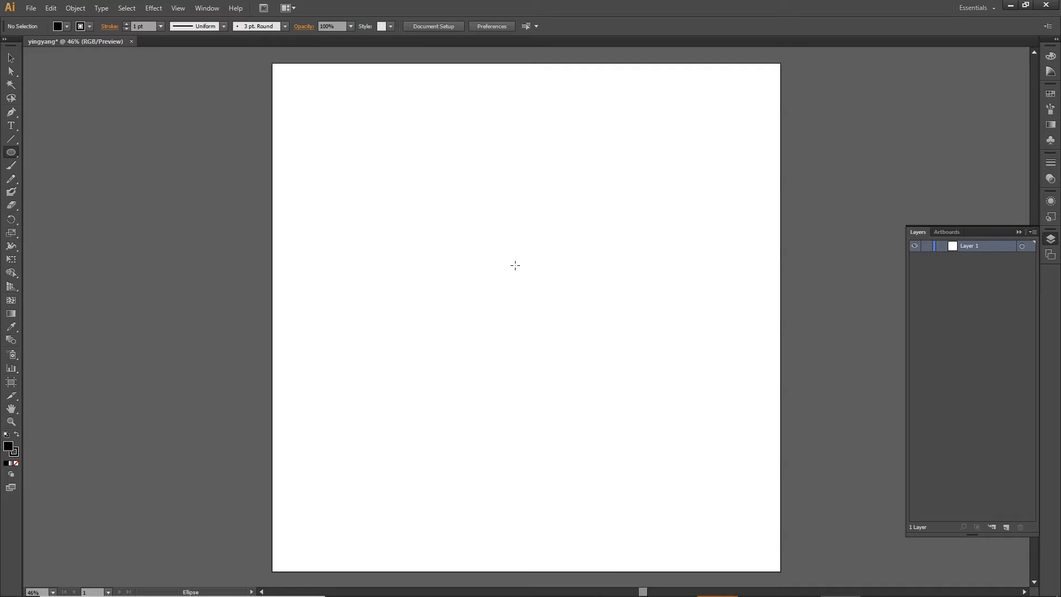
left_click_drag(516, 266, 620, 355)
left_click(672, 426)
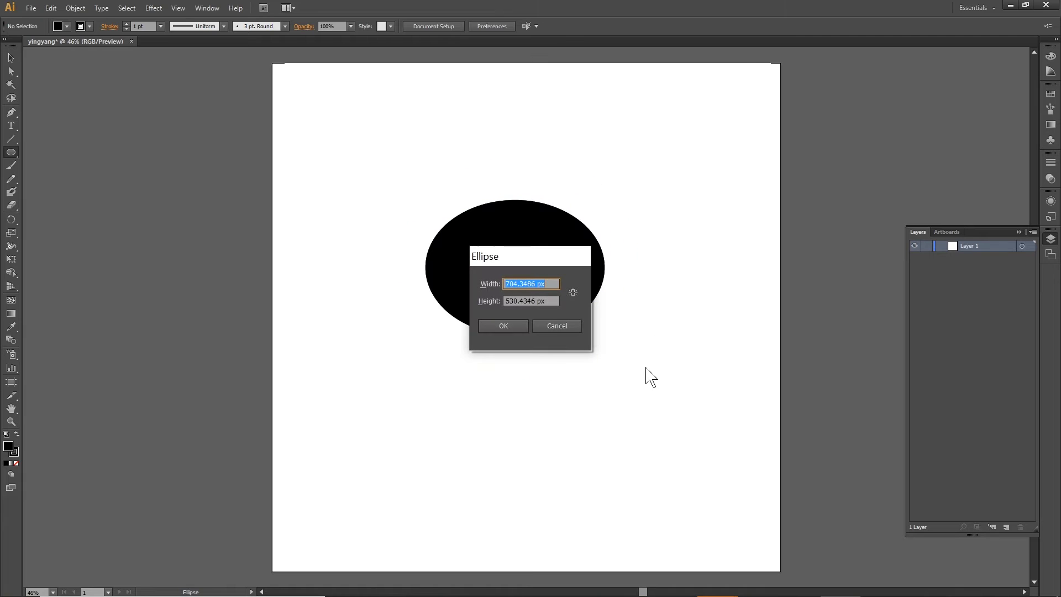
left_click(553, 326)
key("ctrl+z")
Draw a circle about 1339 px in diameter outward from its center on the upper part of the artboard and fill it white
left_click_drag(500, 263, 671, 422)
key("alt+shift")
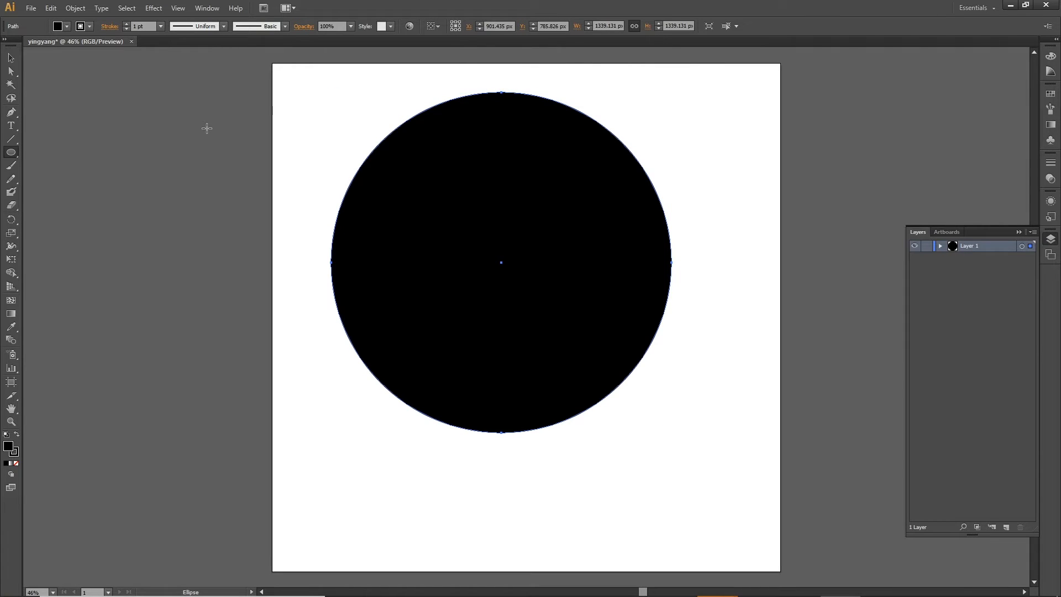
left_click(66, 26)
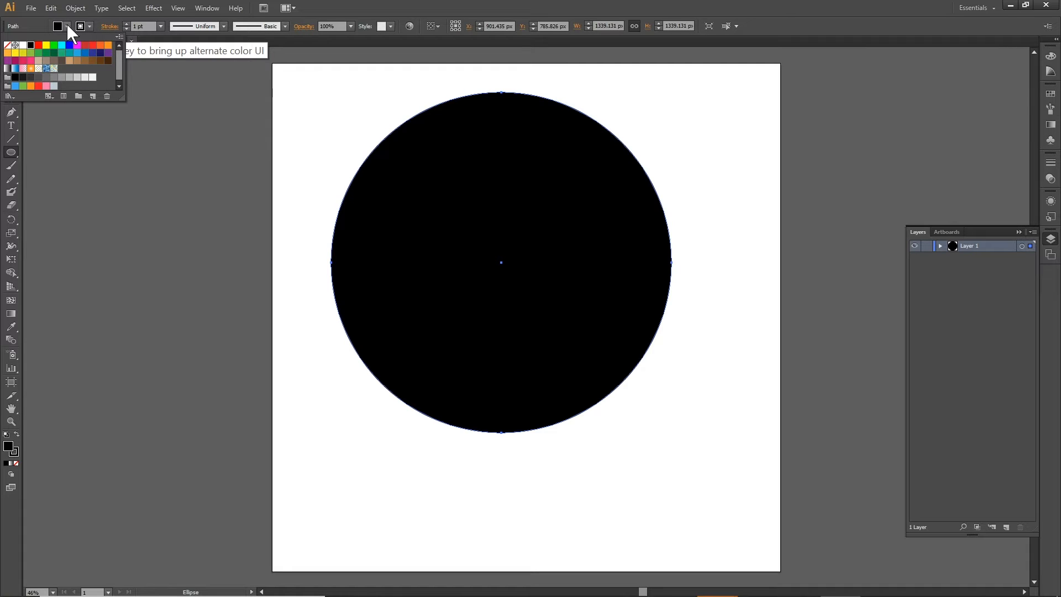
left_click(23, 44)
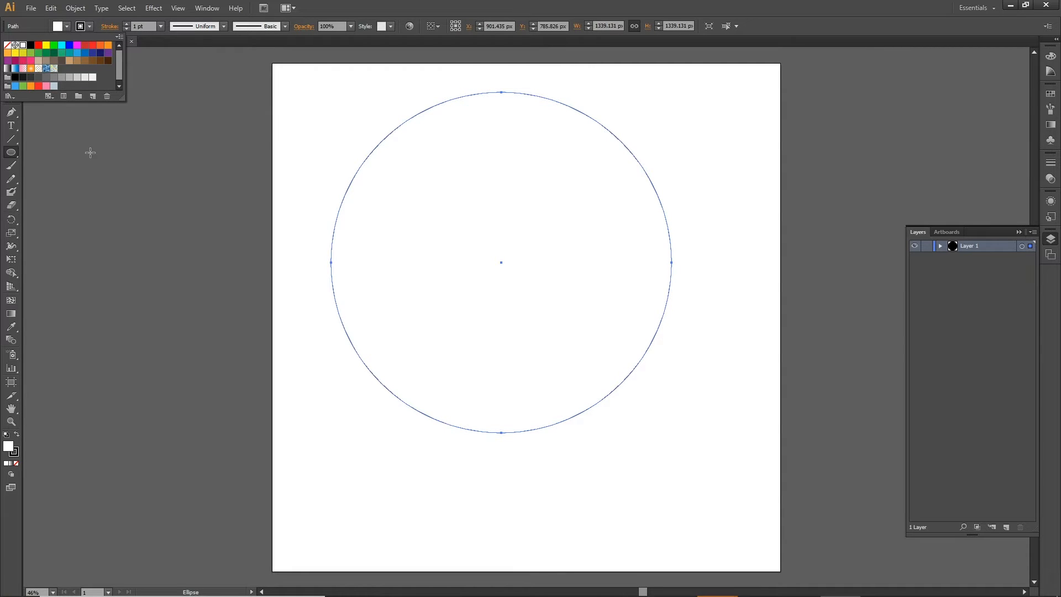
Draw two side-by-side circles about 670 px in diameter below the large circle's center, reaching out to its left and right edges
left_click(11, 153)
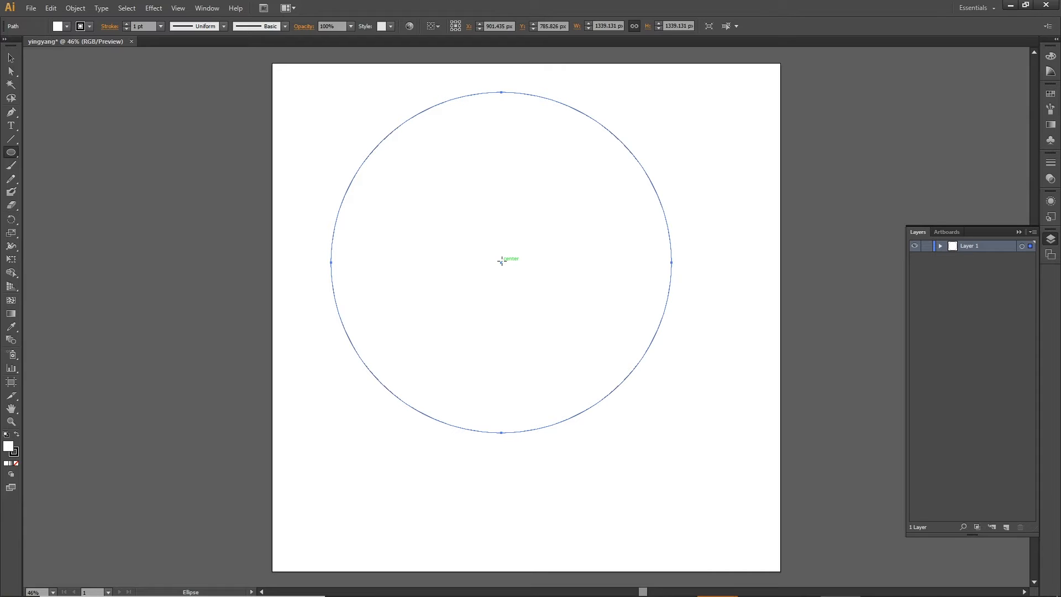
left_click_drag(502, 262, 402, 346)
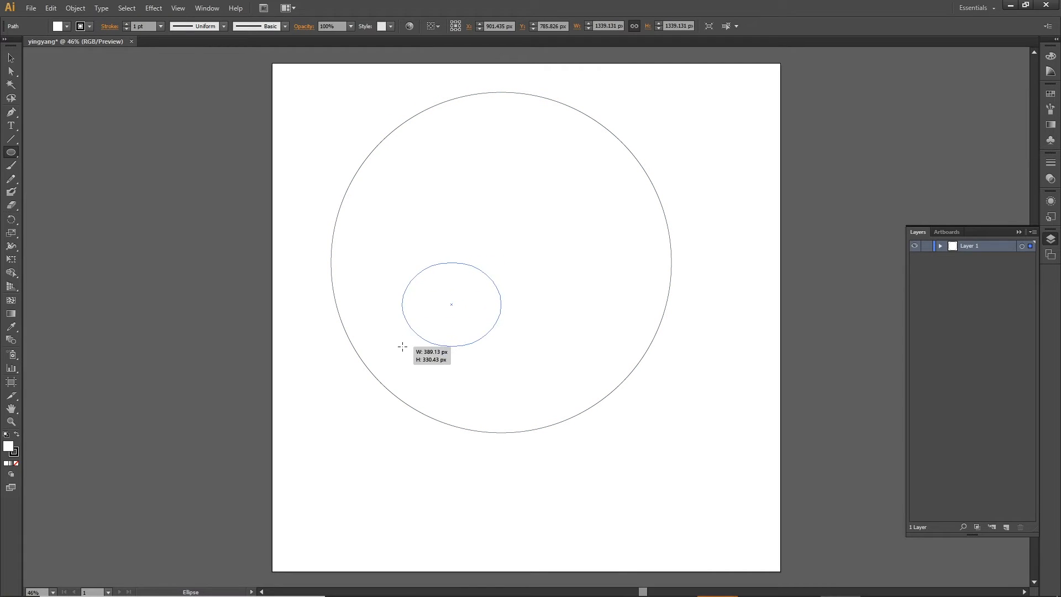
left_click_drag(401, 347, 330, 395)
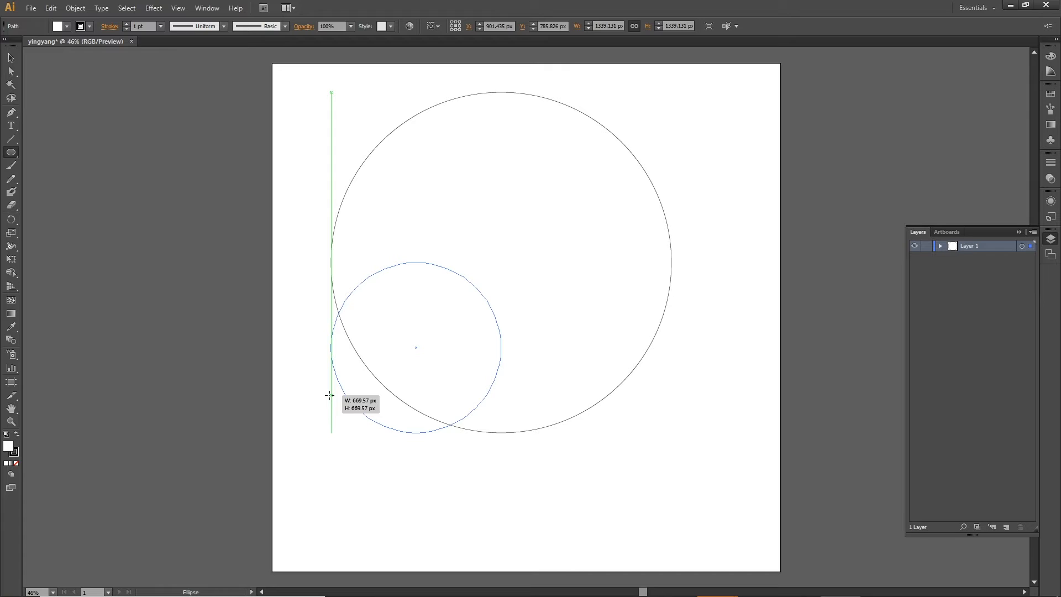
left_click_drag(330, 395, 330, 396)
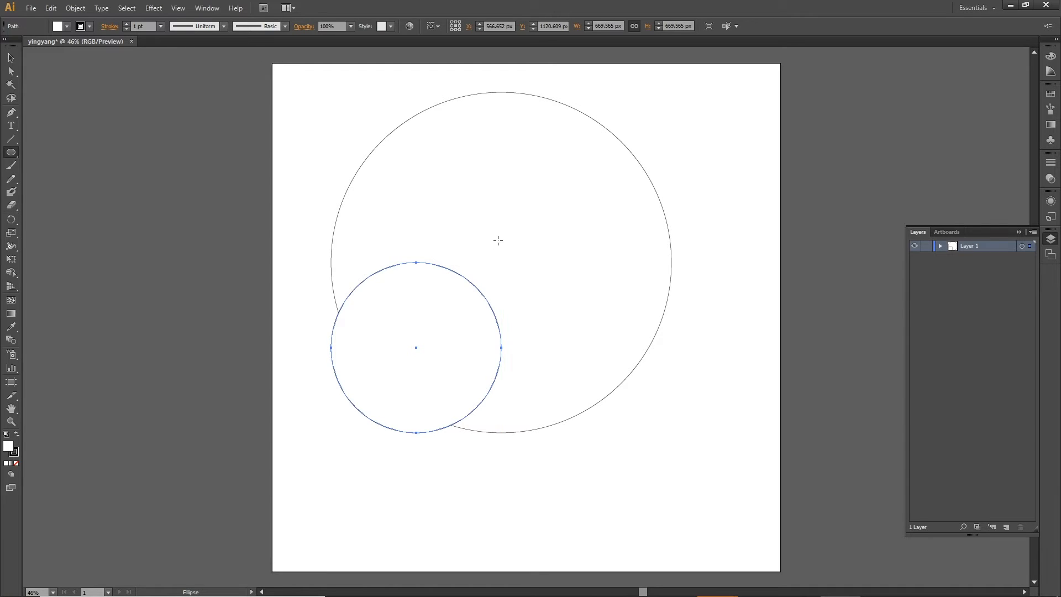
left_click_drag(501, 264, 672, 335)
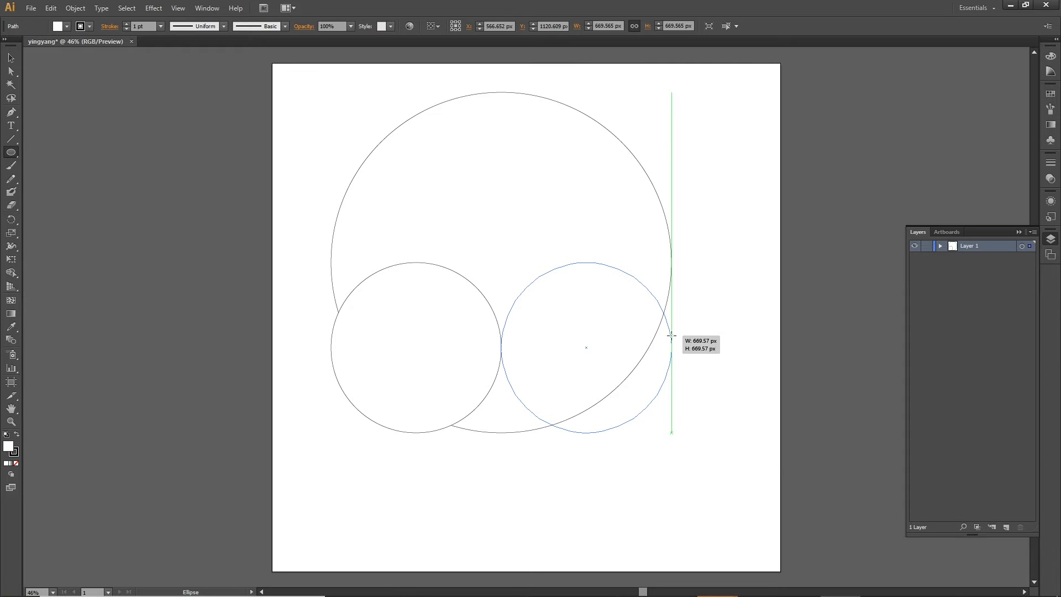
left_click_drag(672, 336, 672, 336)
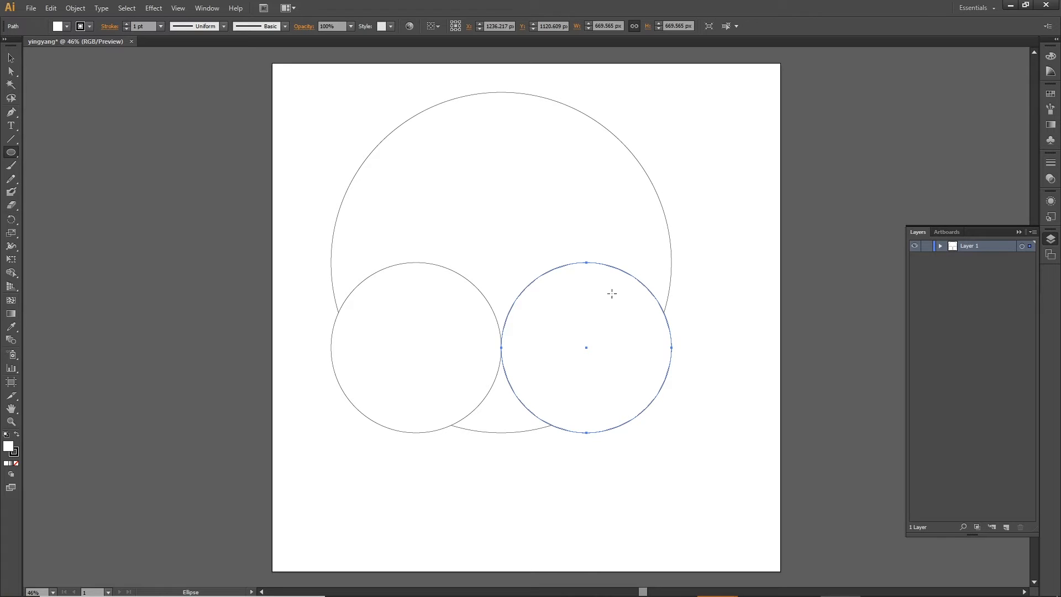
Align all three circles by their vertical centers so the two smaller ones sit across the middle of the large one
left_click(15, 62)
left_click_drag(285, 66, 832, 535)
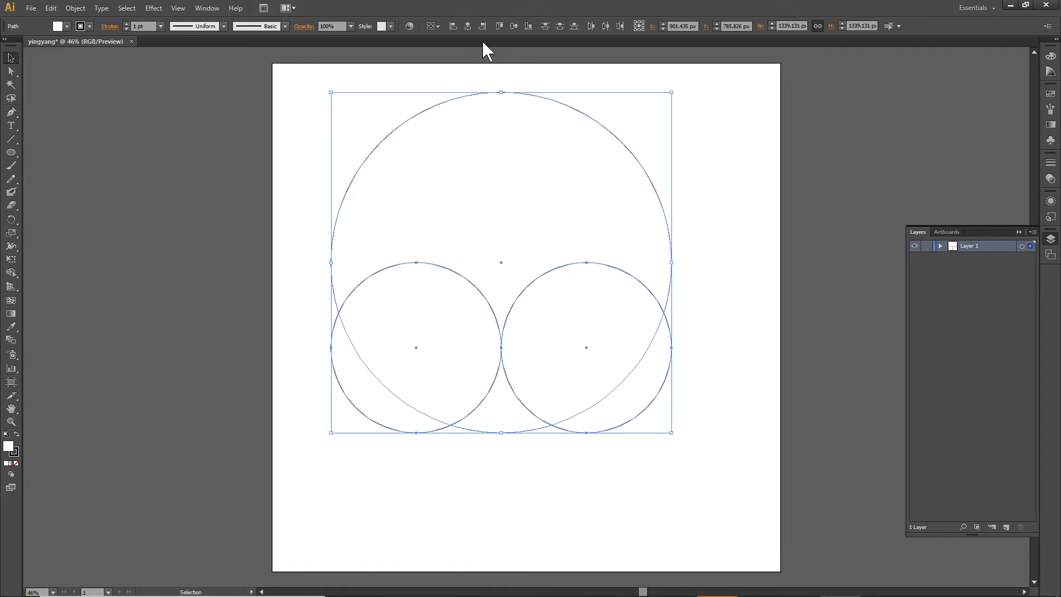
left_click(515, 26)
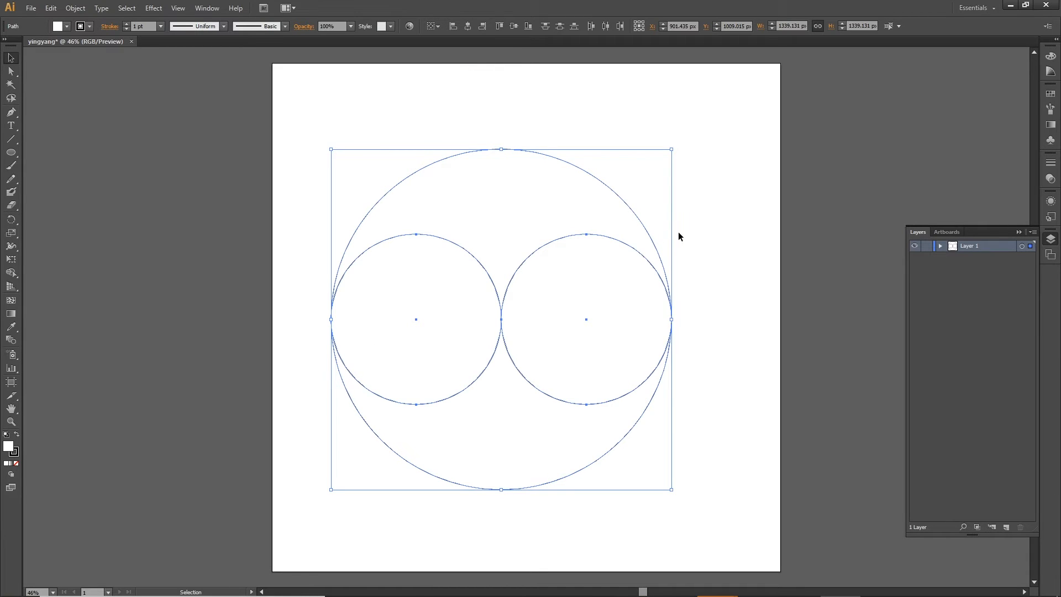
left_click(715, 227)
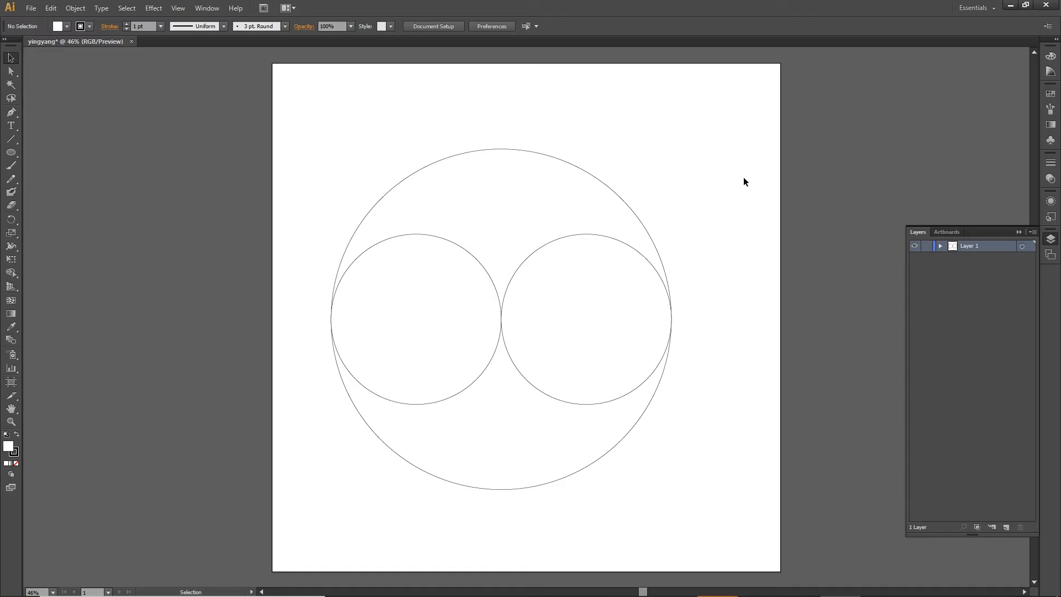
Draw a small circle about 196 px in diameter centered in the left medium circle
left_click(434, 245)
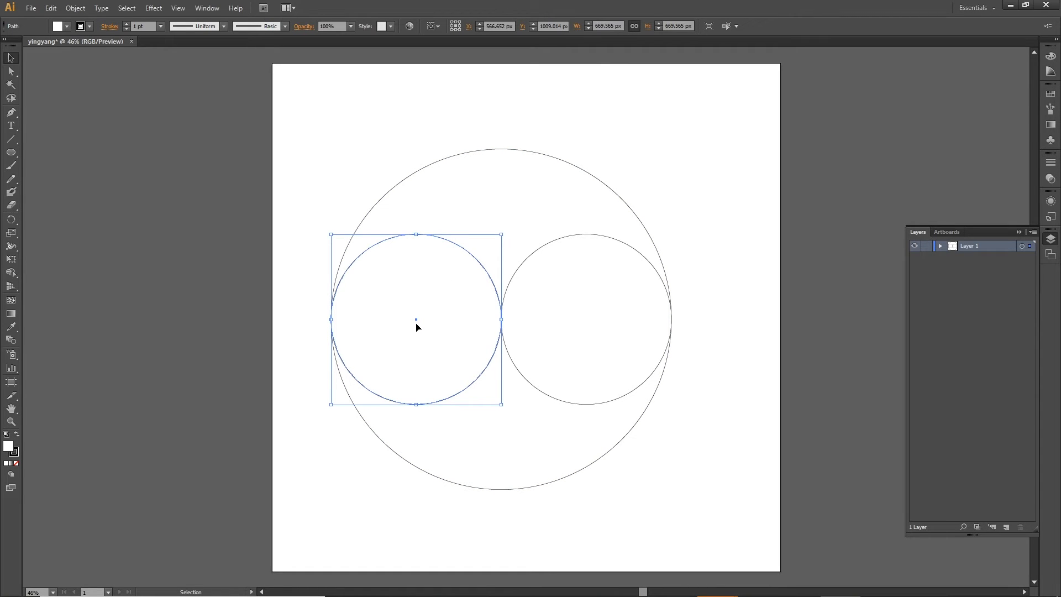
left_click(12, 153)
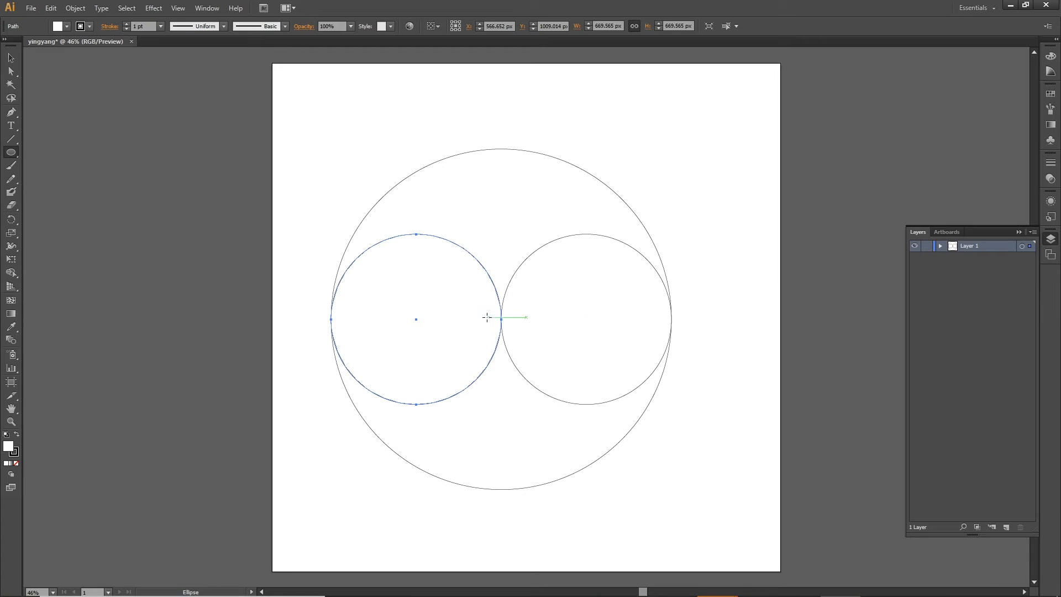
left_click_drag(416, 320, 441, 339)
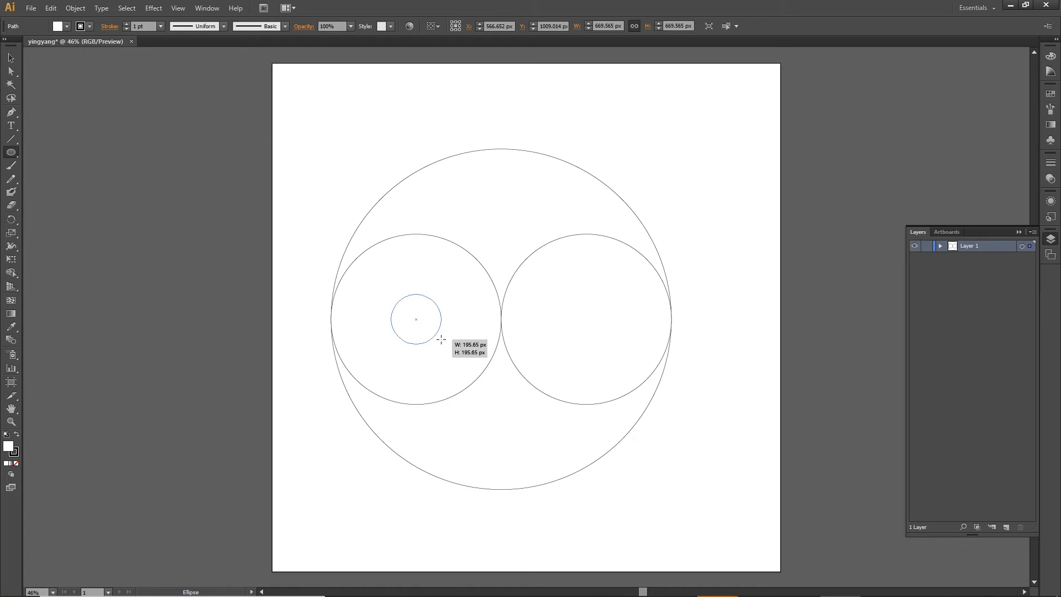
left_click_drag(441, 339, 441, 339)
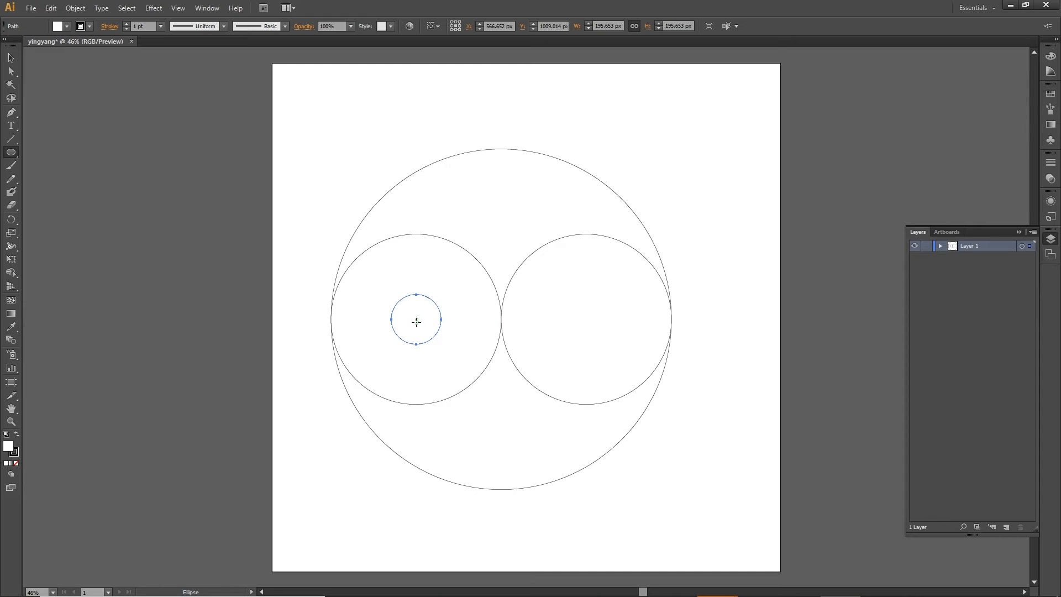
Duplicate the small circle horizontally to the center of the right medium circle
left_click(11, 58)
left_click(12, 60)
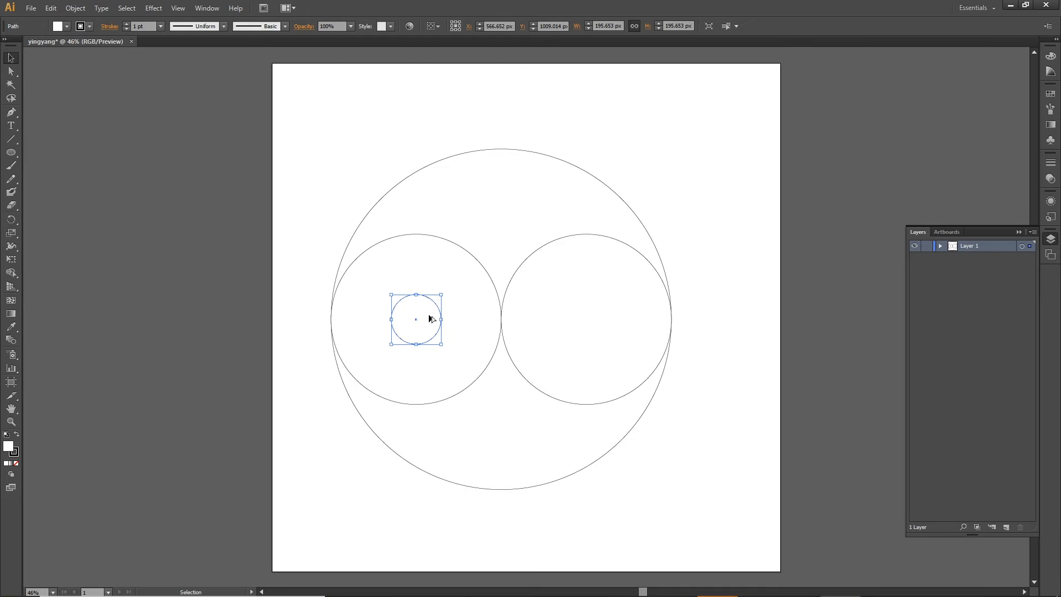
left_click_drag(423, 313, 590, 316)
left_click(713, 366)
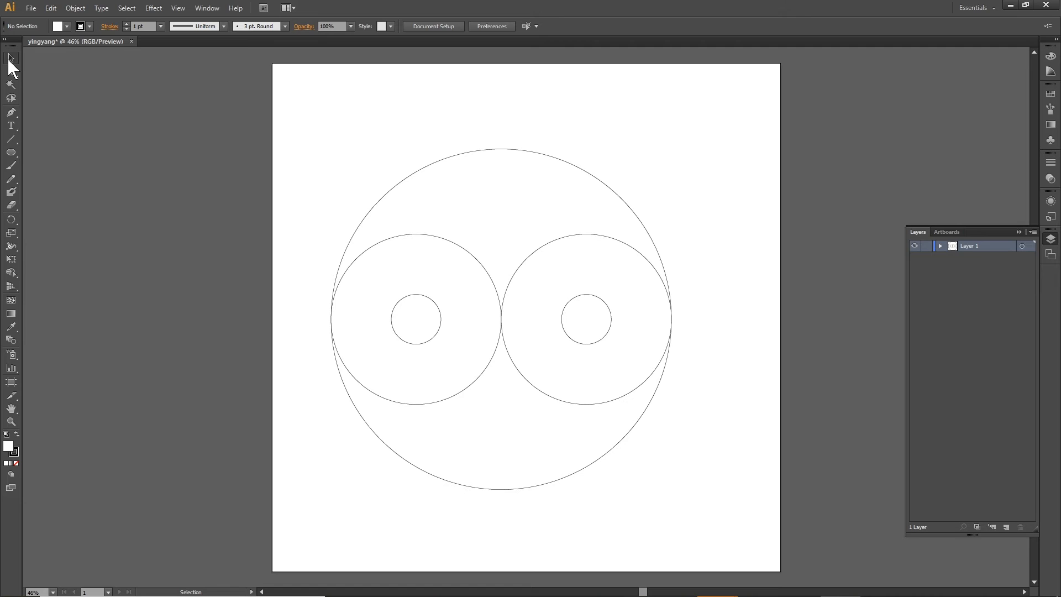
With Shape Builder, merge the left medium circle with the area above it and the right medium circle with the area below it
left_click_drag(302, 90, 850, 540)
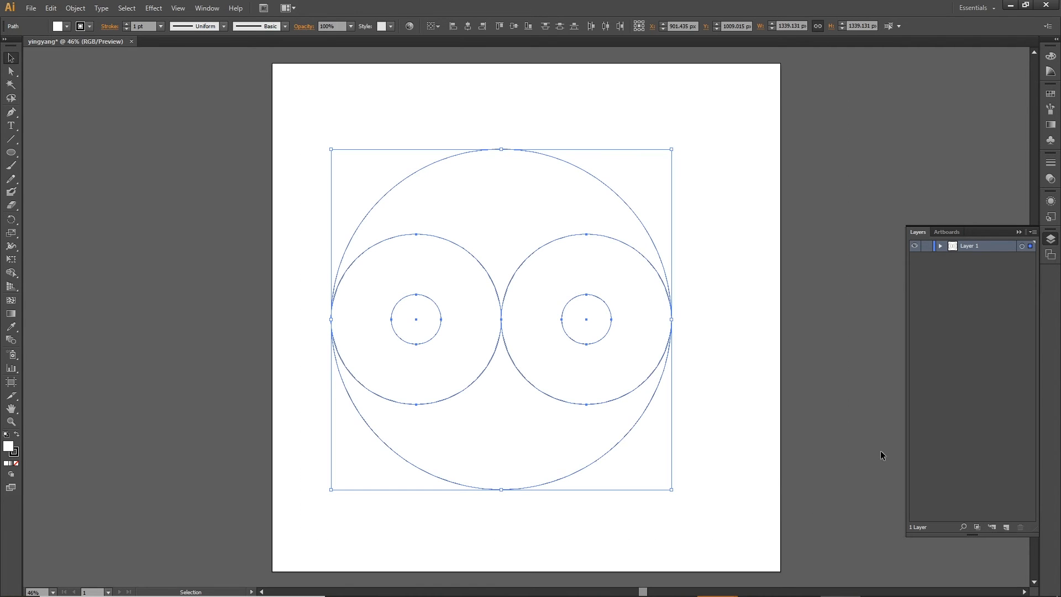
left_click(14, 271)
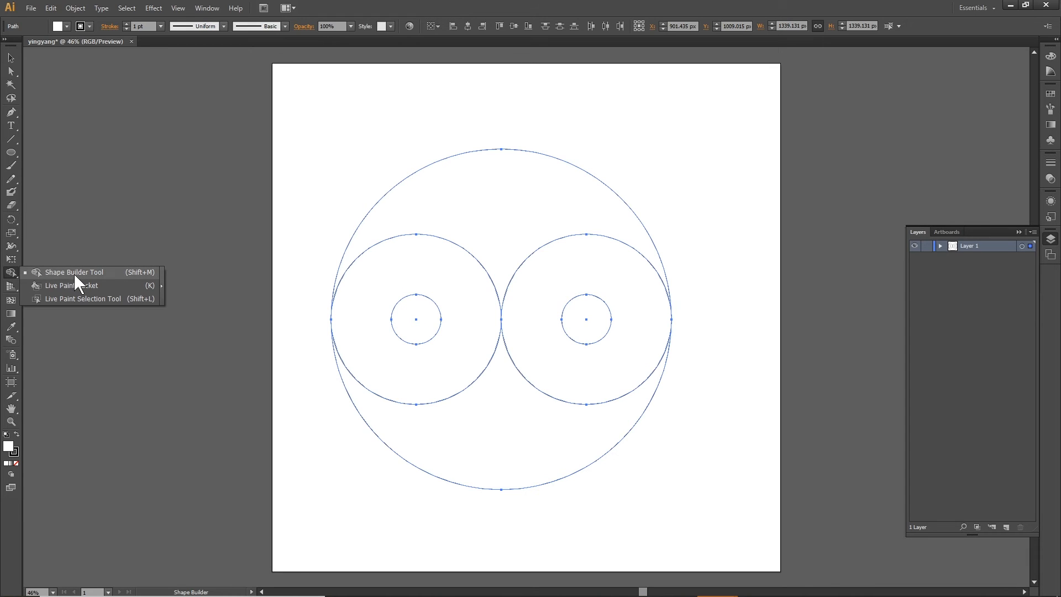
left_click(143, 273)
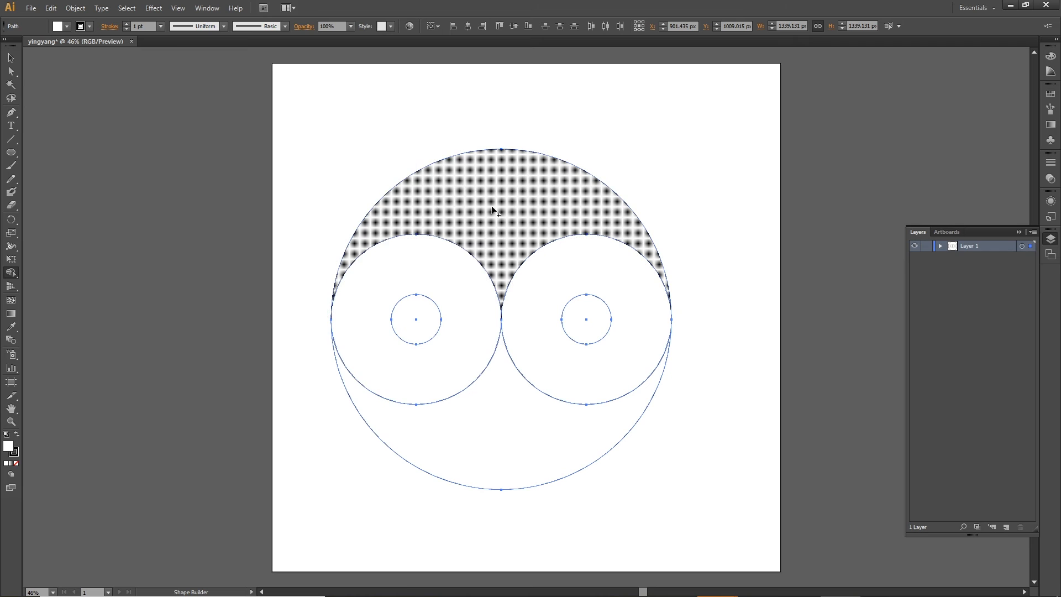
left_click_drag(429, 269, 517, 226)
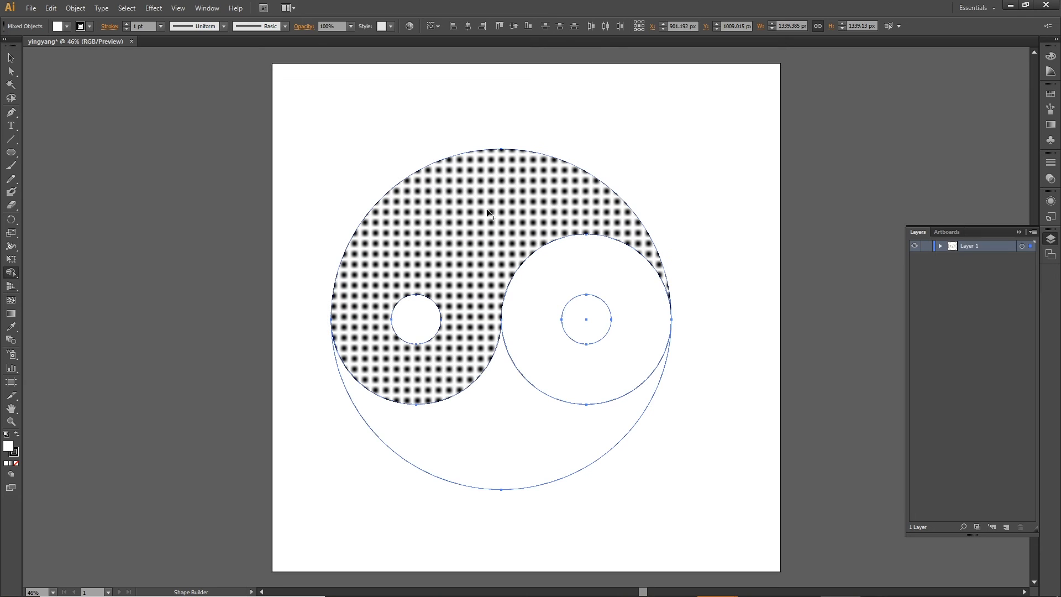
left_click_drag(564, 384, 509, 429)
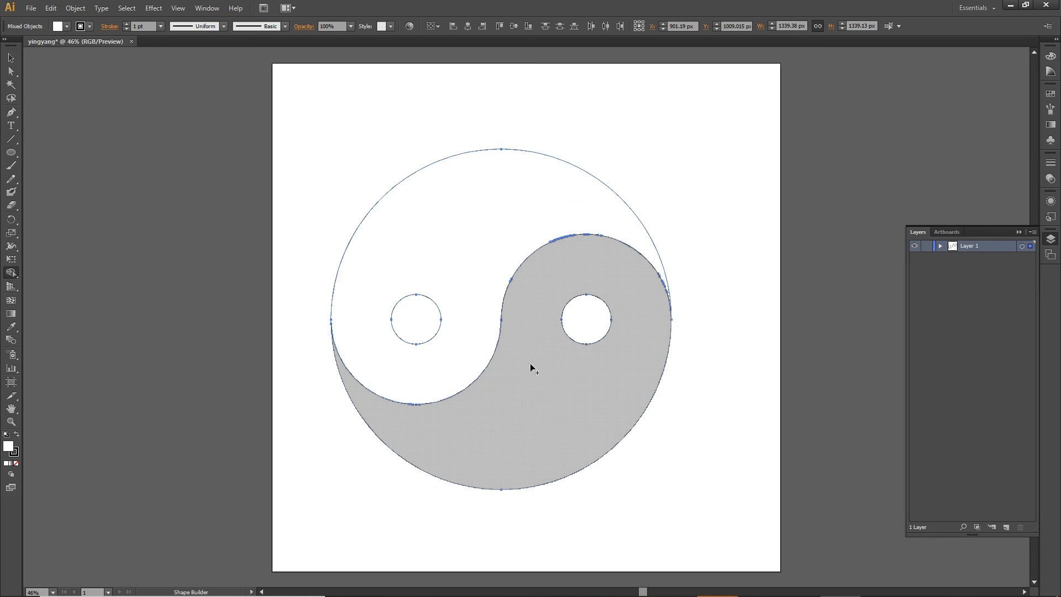
left_click(10, 57)
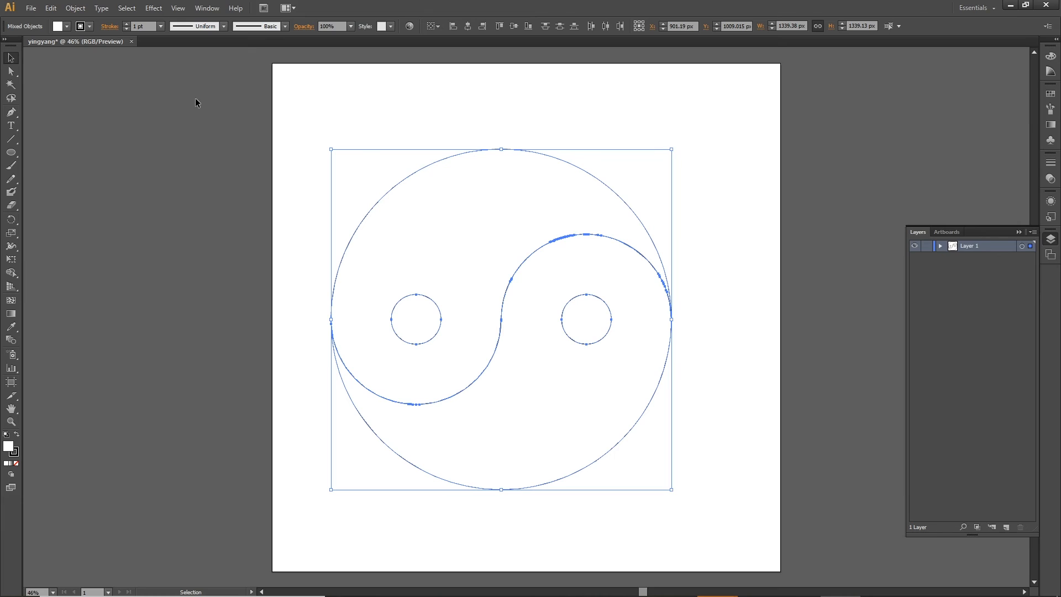
left_click(773, 145)
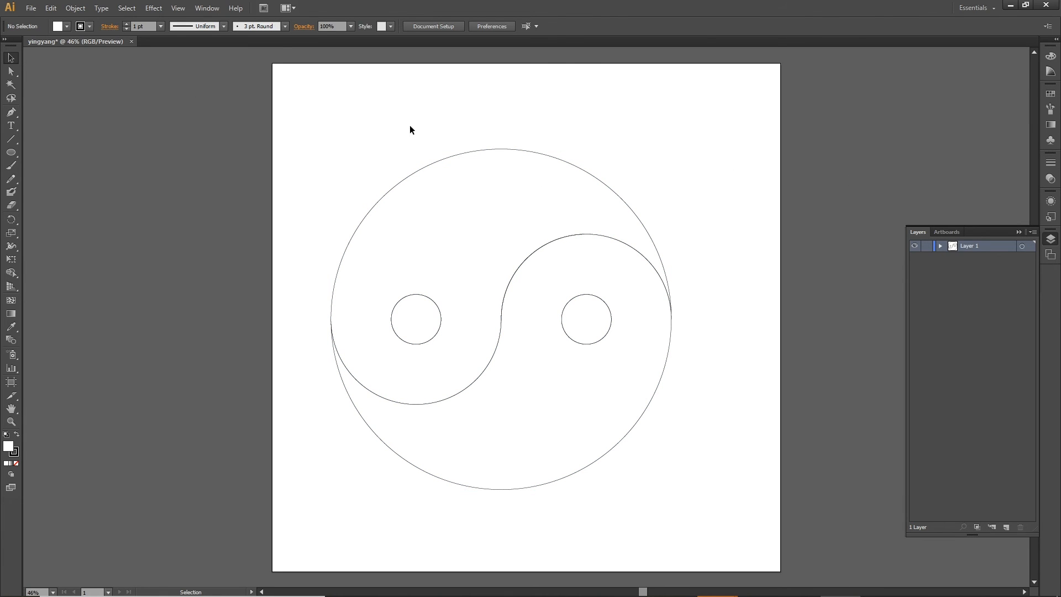
Fill the upper half of the yin-yang shape with black
left_click(440, 166)
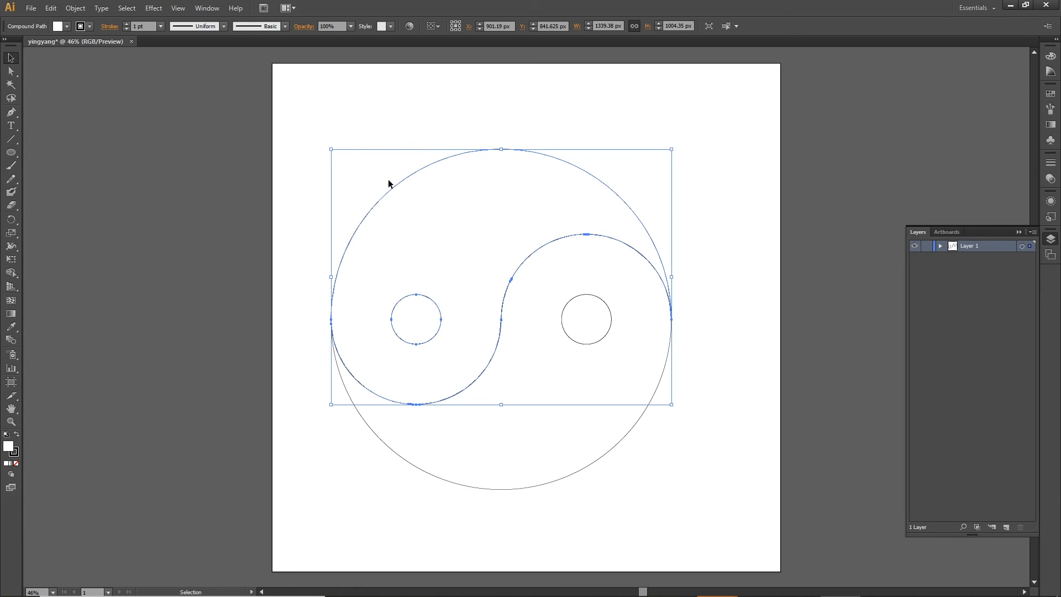
left_click(65, 26)
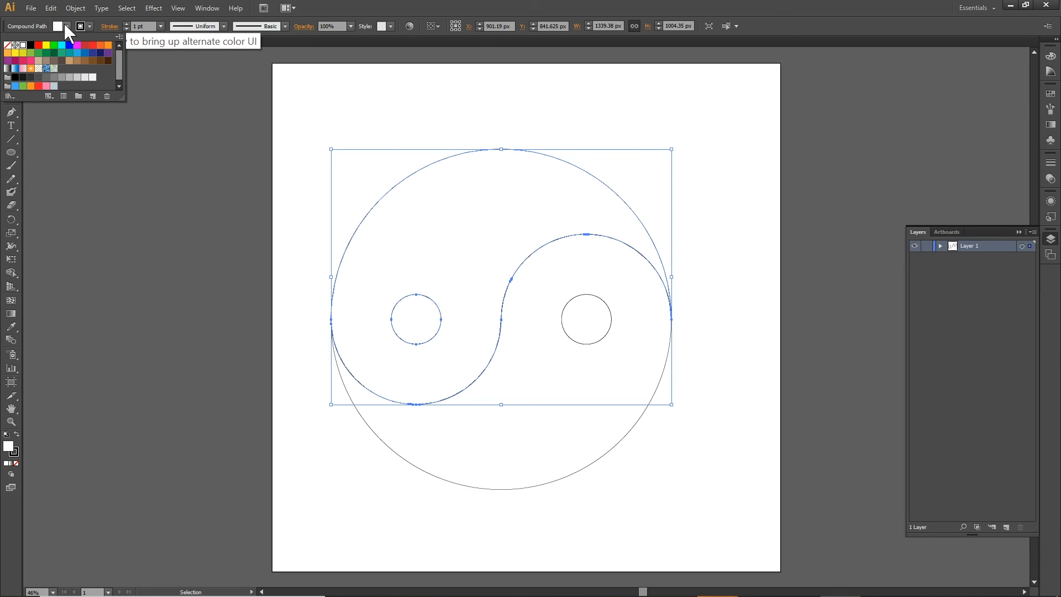
left_click(31, 46)
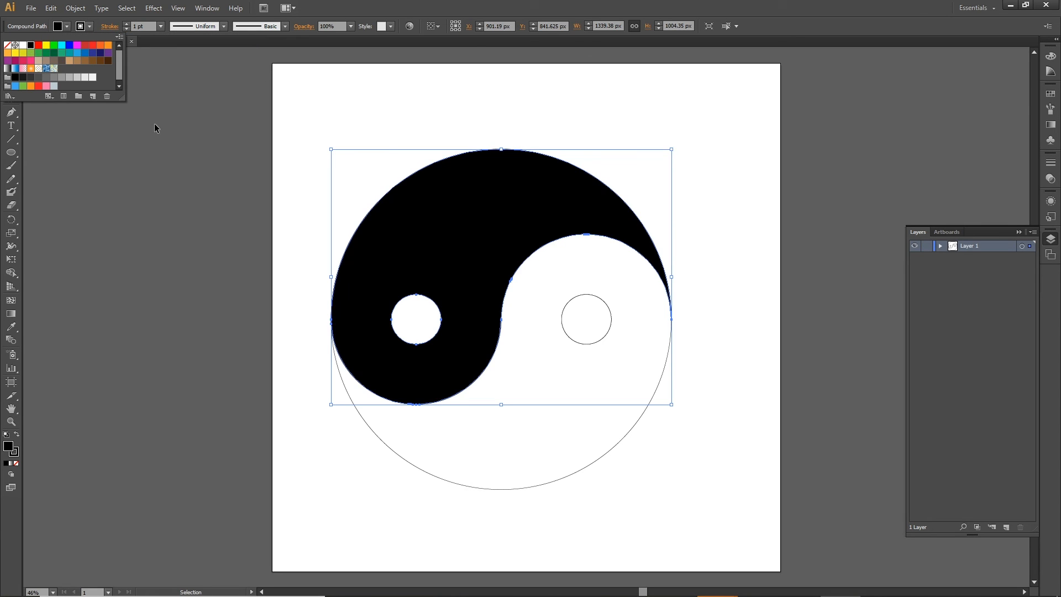
Fill the small circle inside the white half with black and deselect it
left_click(608, 329)
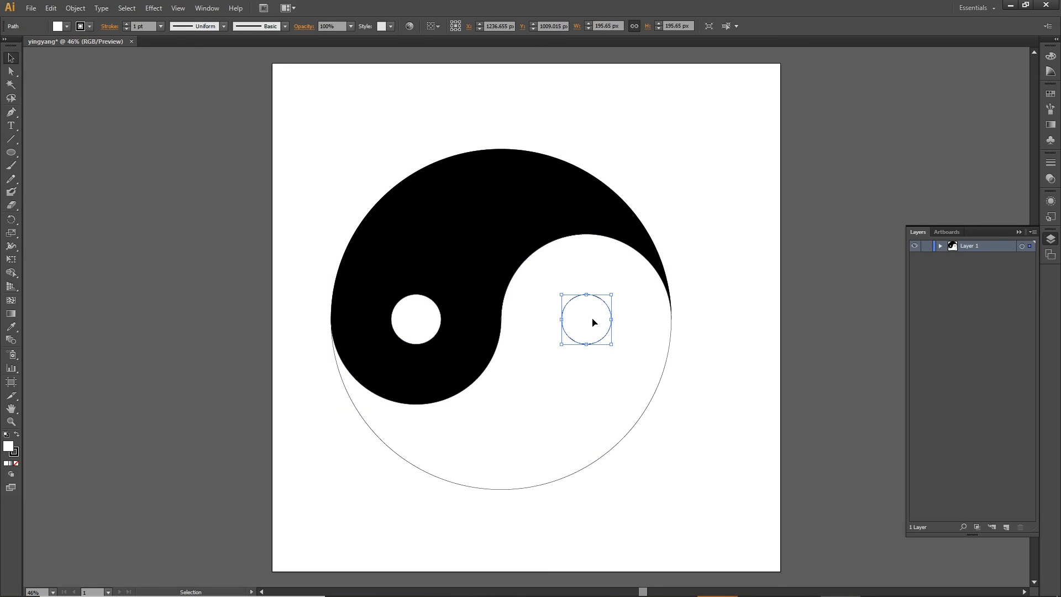
left_click(65, 26)
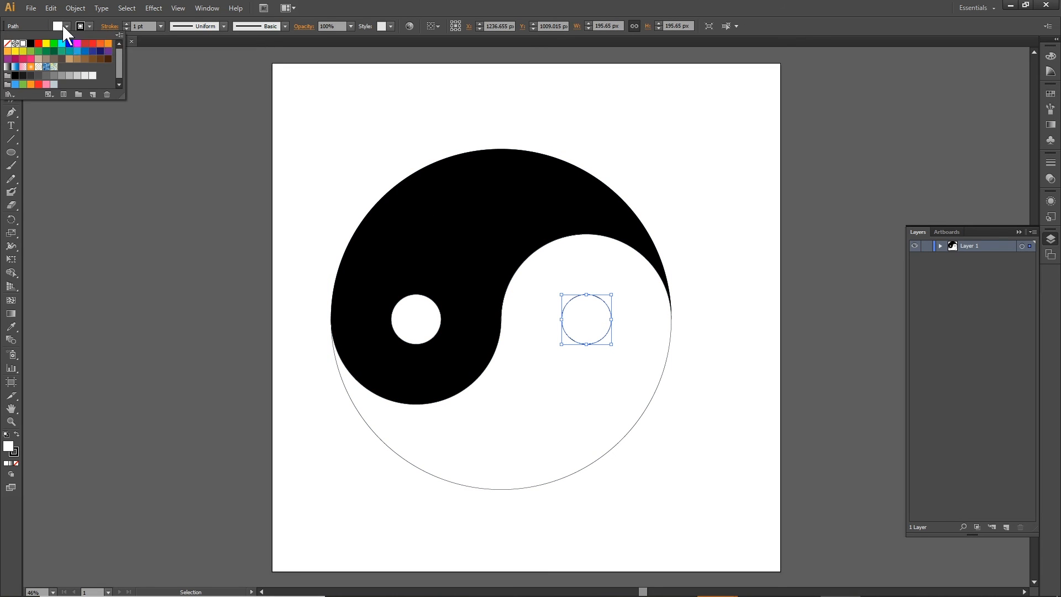
left_click(30, 45)
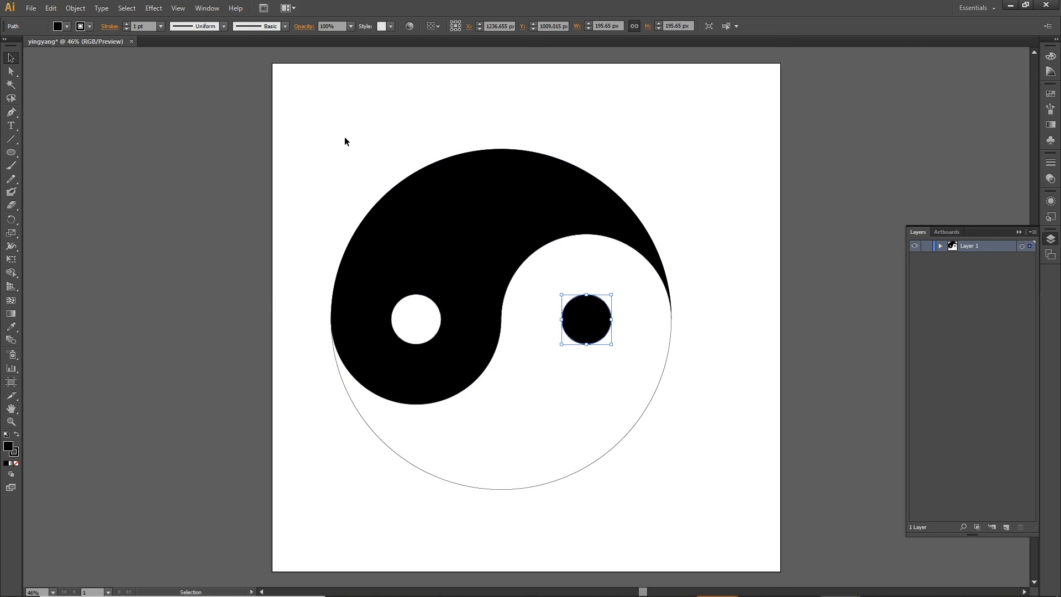
left_click(343, 152)
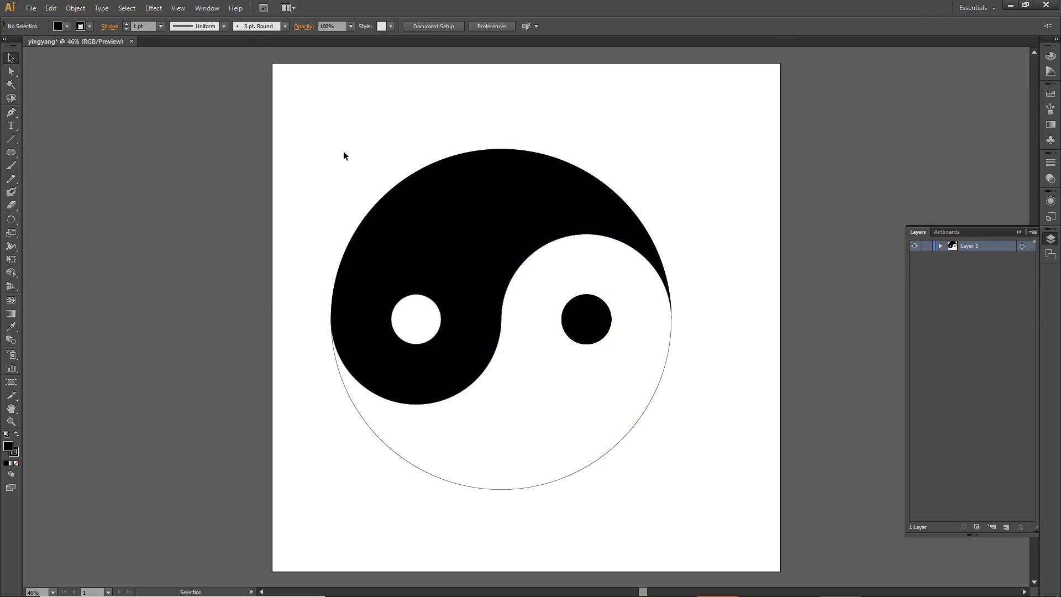